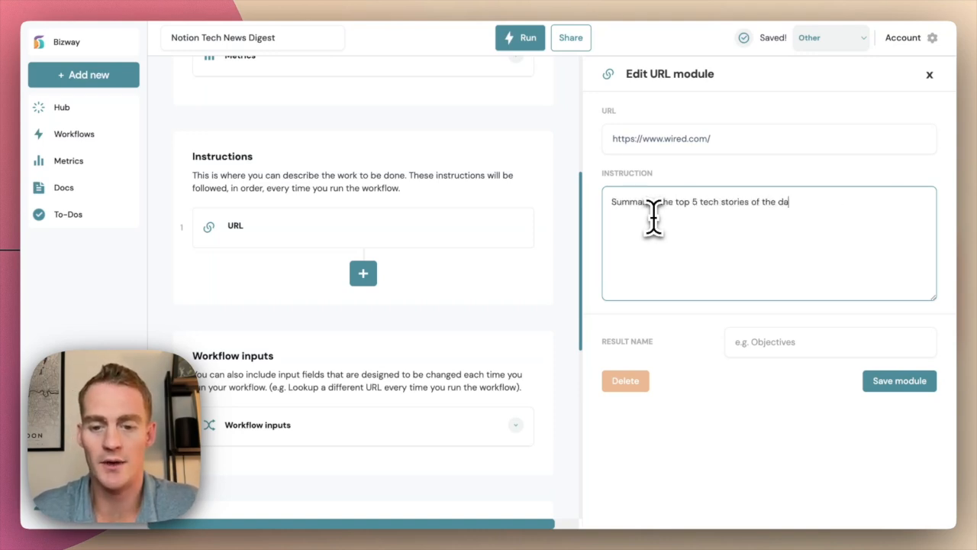
# Name the wired.com step's result 'Tech Digest' and save the step
pyautogui.click(767, 342)
pyautogui.write('Tech Di')
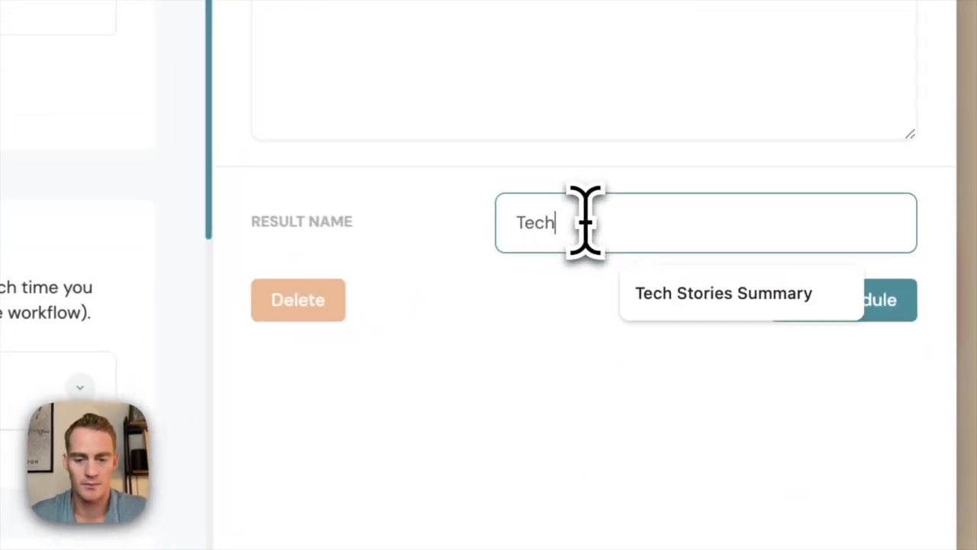
pyautogui.write('gest')
pyautogui.click(628, 373)
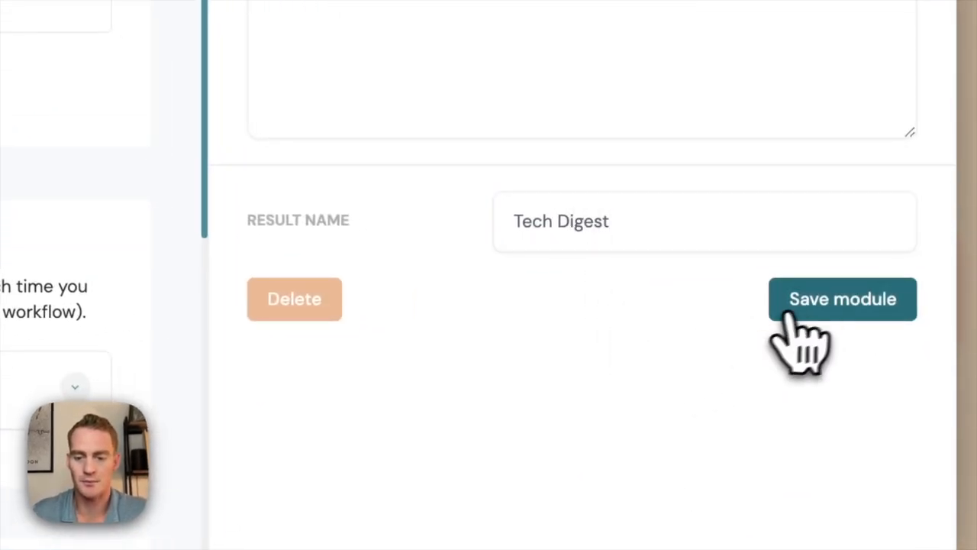
pyautogui.click(814, 305)
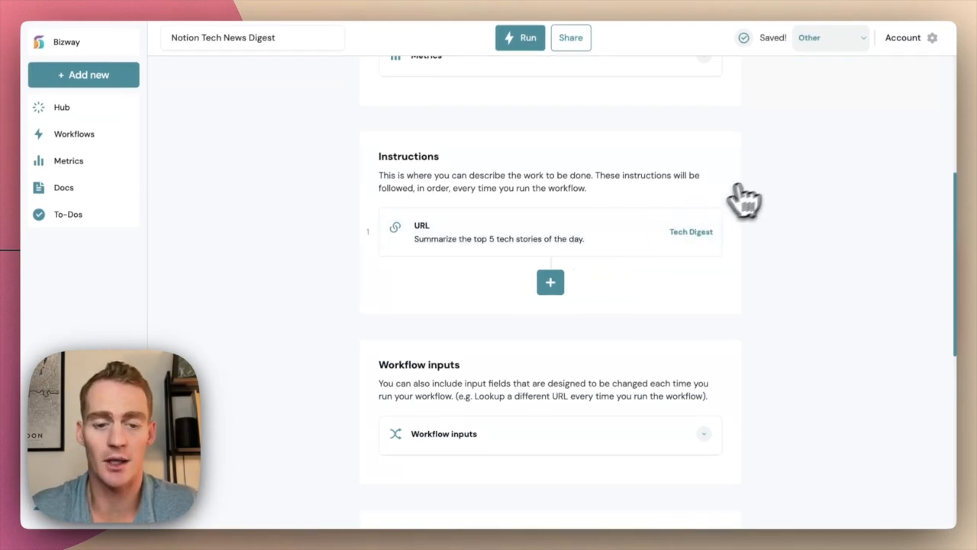
# Set the Output Type to Add to Notion and the Notion Type to Database
pyautogui.scroll(5, 768, 191)
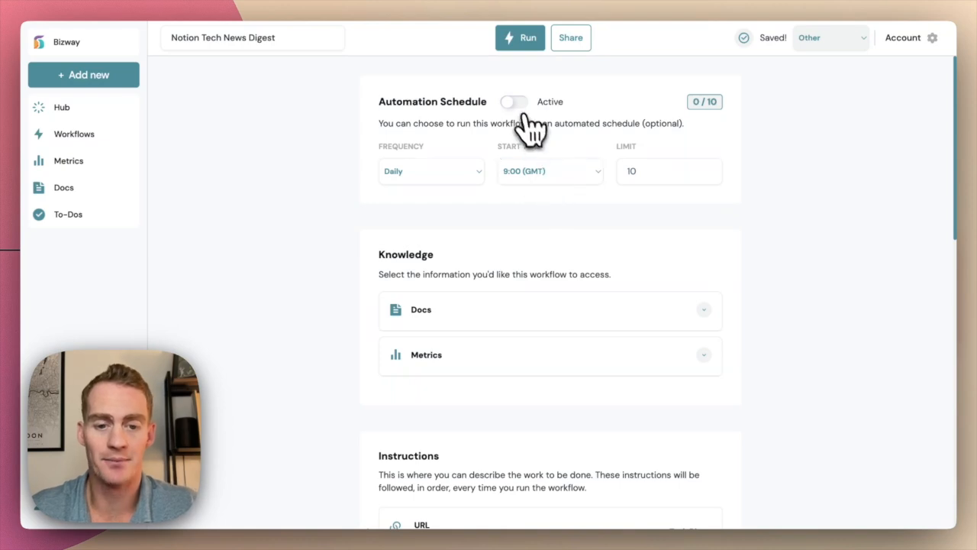
pyautogui.scroll(-15, 763, 258)
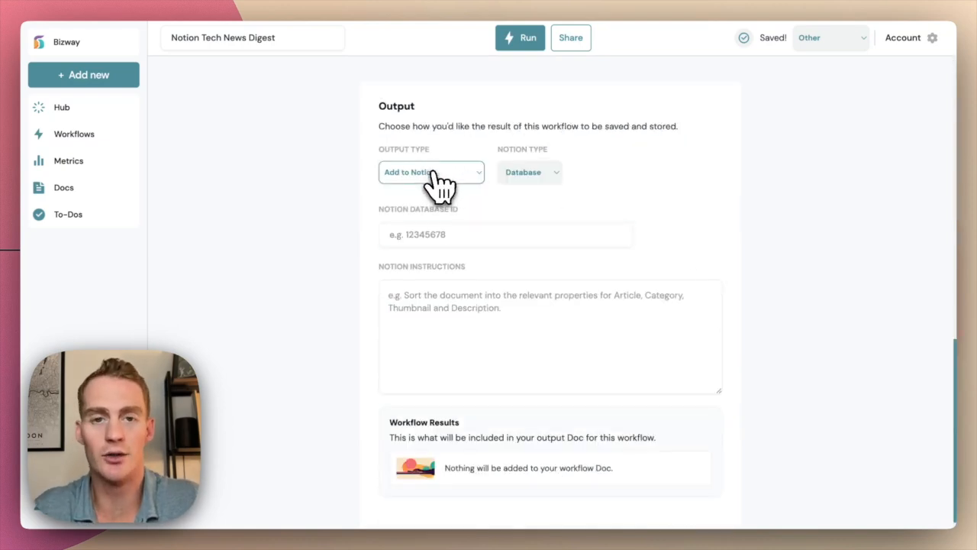
pyautogui.click(432, 175)
pyautogui.click(435, 176)
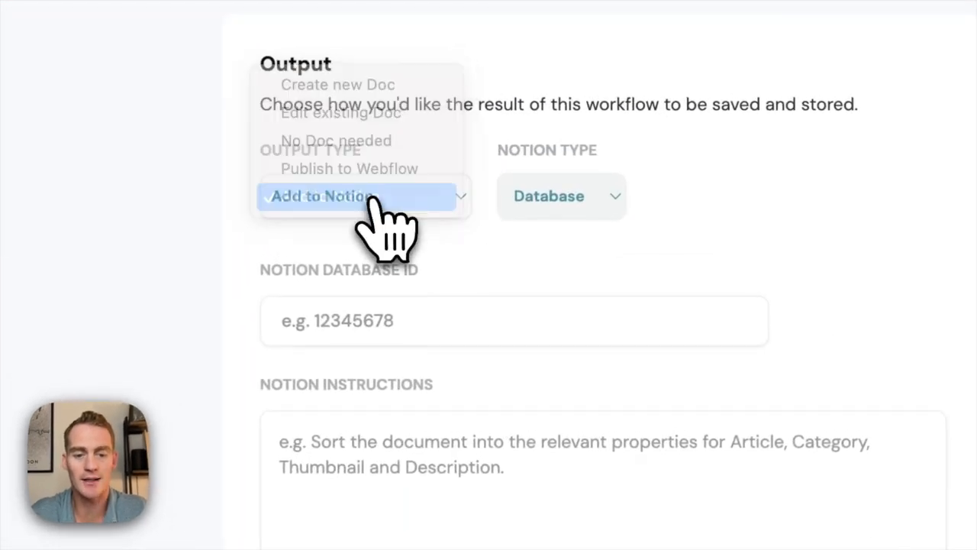
pyautogui.click(588, 216)
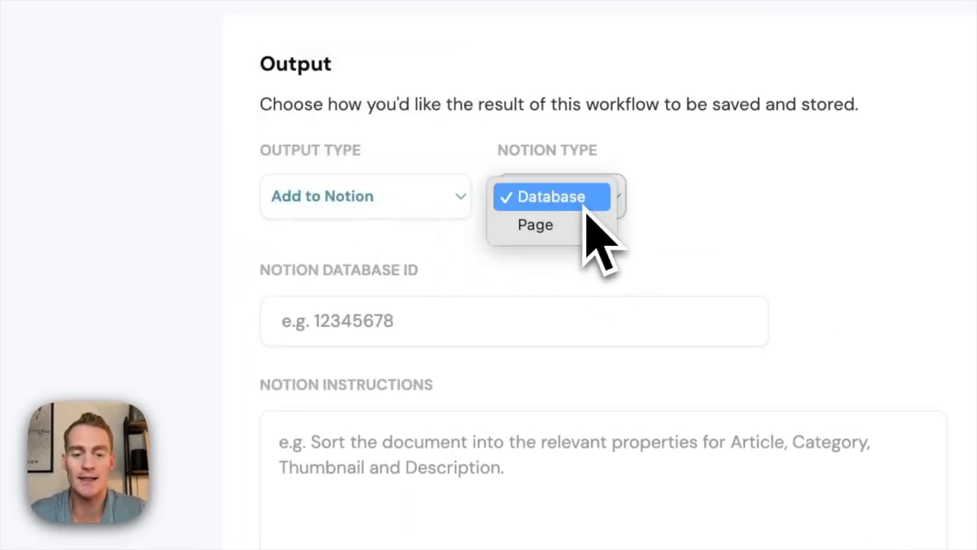
pyautogui.click(586, 211)
pyautogui.click(582, 301)
pyautogui.click(454, 352)
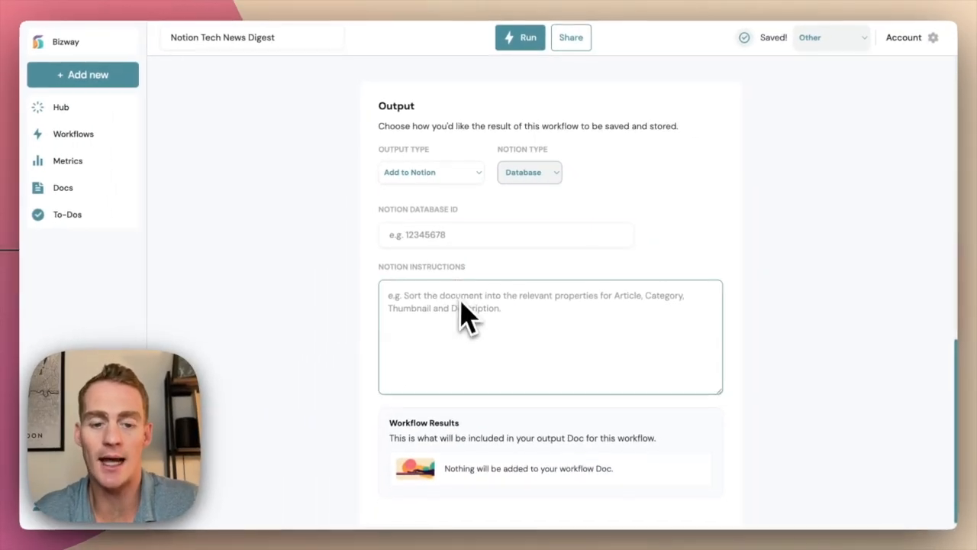
pyautogui.click(652, 238)
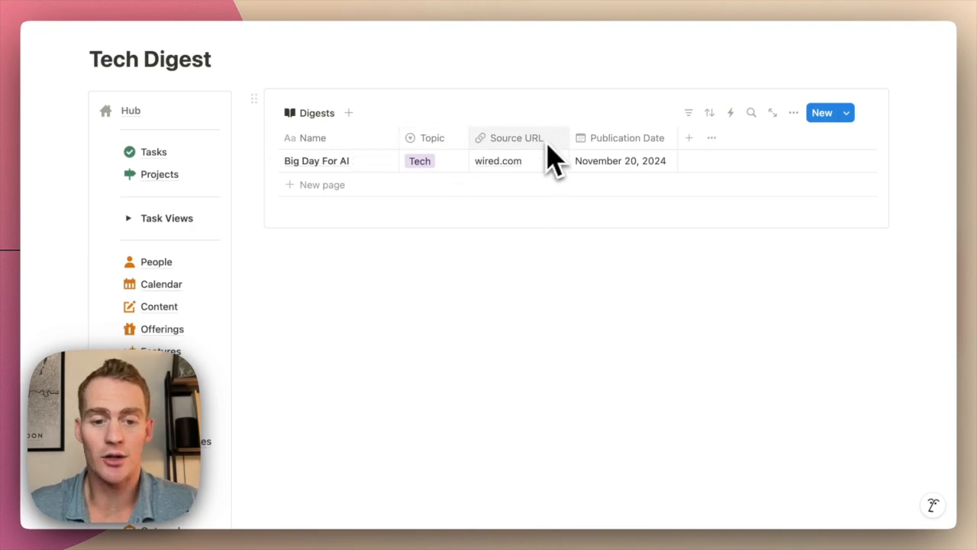
# Copy the link to Digests from the ••• menu of the Digests table on the Tech Digest page
pyautogui.scroll(1, 580, 145)
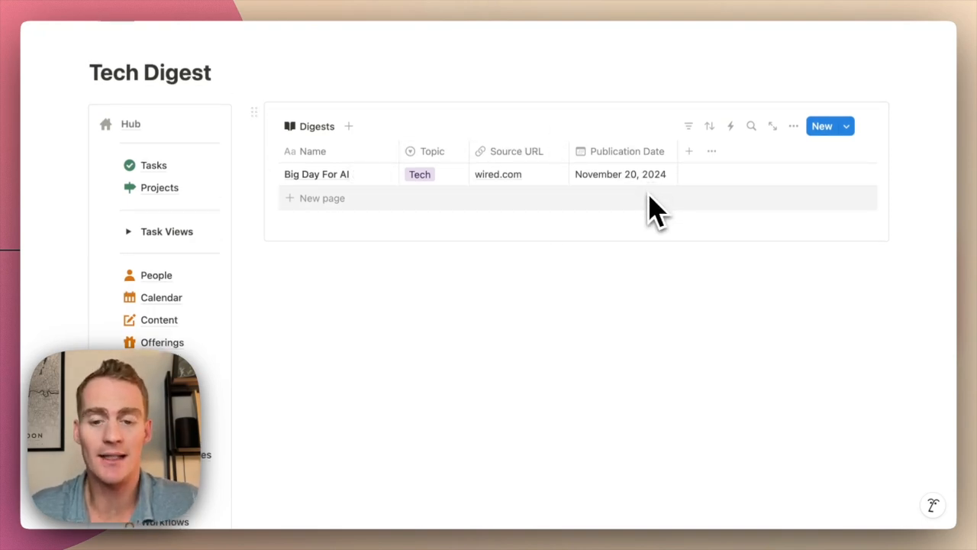
pyautogui.click(794, 126)
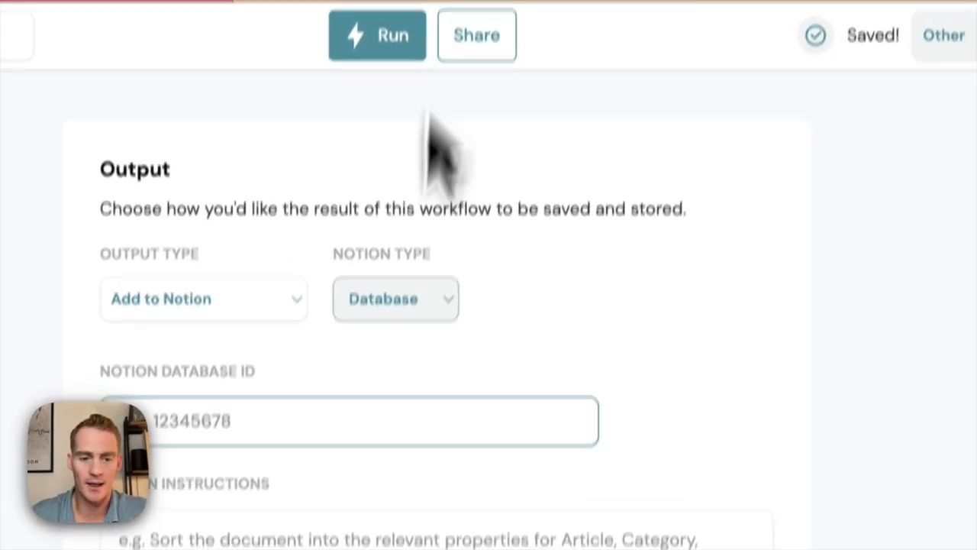
pyautogui.click(257, 343)
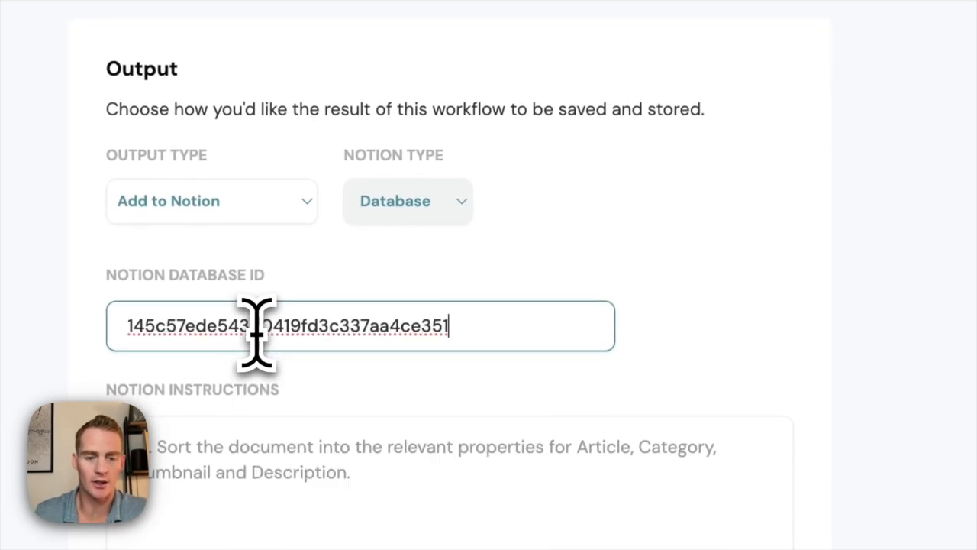
# Paste the Digests database ID and add instructions: sort into relevant properties, use today's date, use Wired.com as the link
pyautogui.press('Tab')
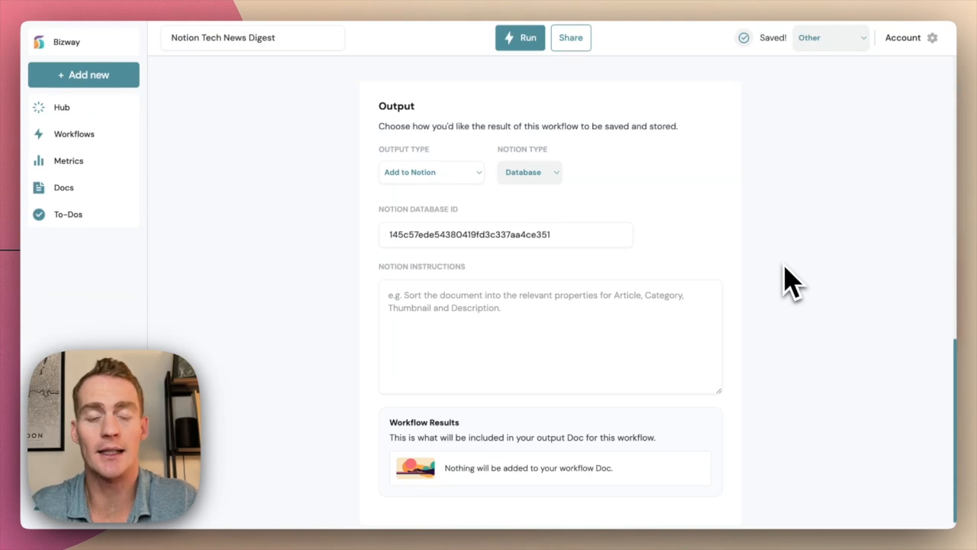
pyautogui.scroll(10, 791, 281)
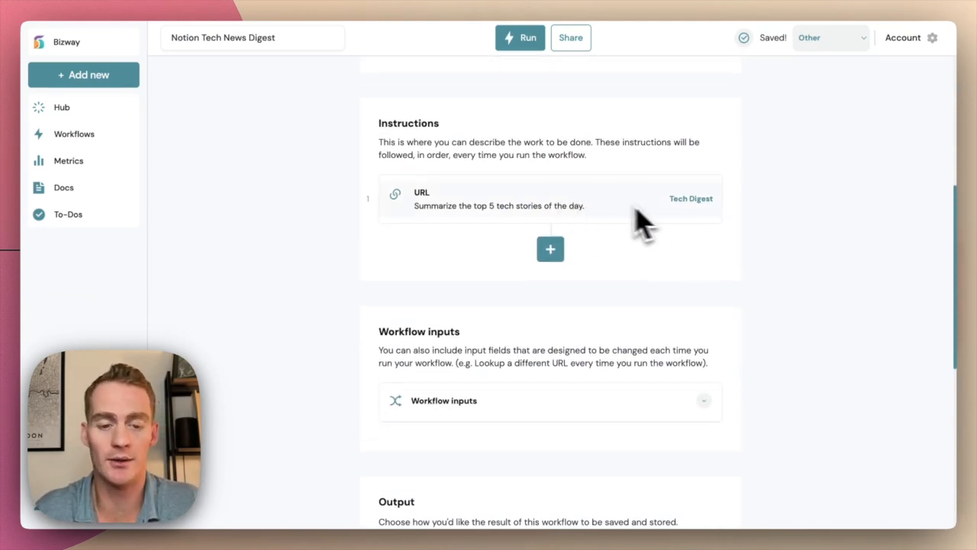
pyautogui.scroll(-10, 746, 272)
pyautogui.write('So')
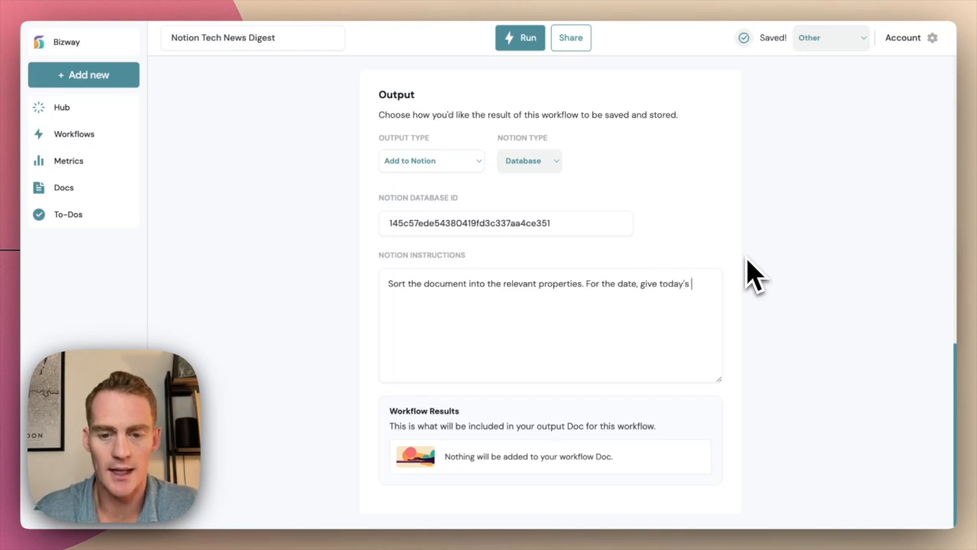
pyautogui.write('.')
pyautogui.press('Return')
pyautogui.write('A')
pyautogui.scroll(1, 722, 269)
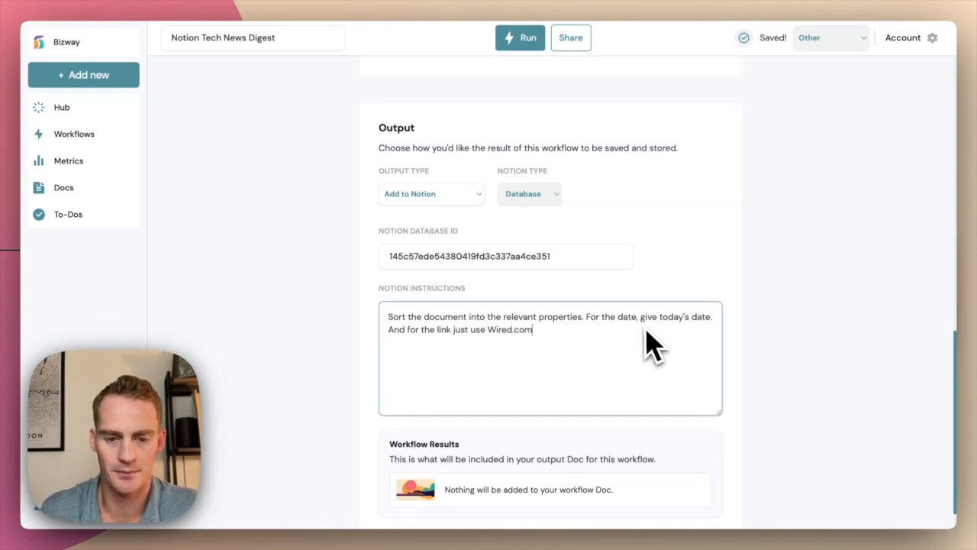
pyautogui.scroll(10, 735, 300)
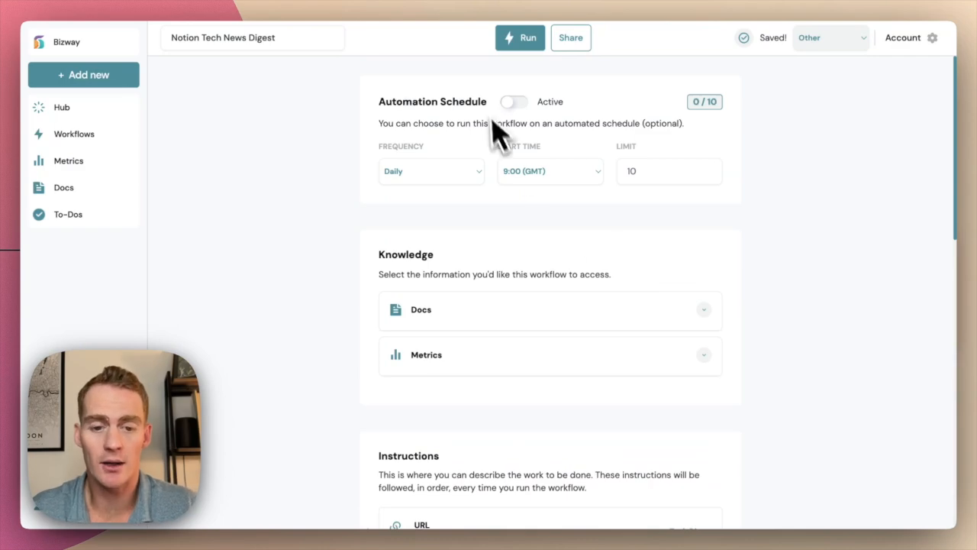
# Turn on the daily 9:00 GMT automation schedule and run the workflow once
pyautogui.click(513, 102)
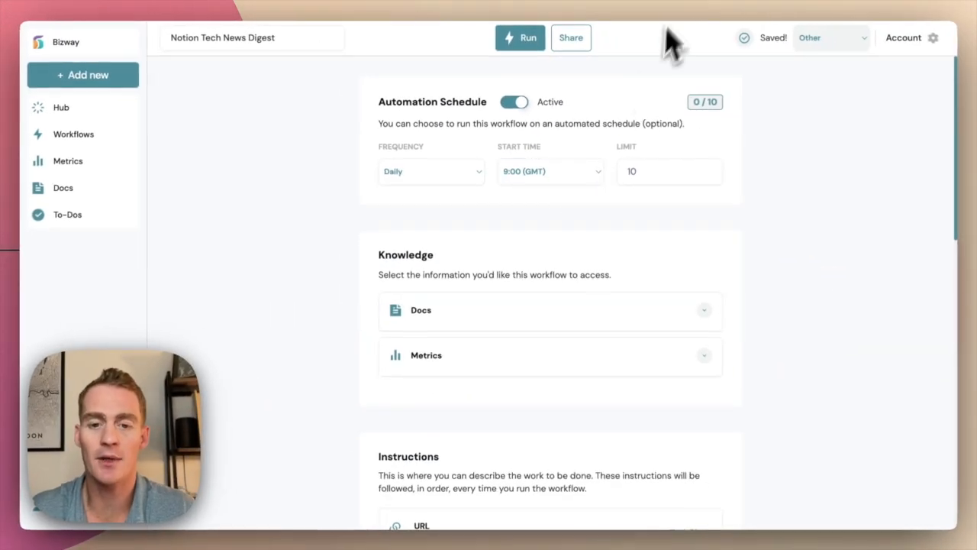
pyautogui.scroll(-8, 615, 270)
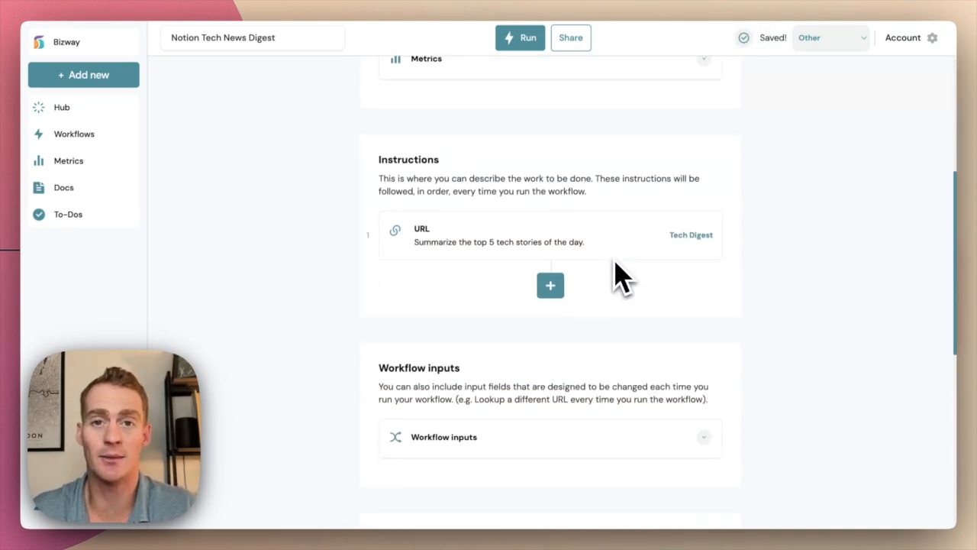
pyautogui.scroll(8, 620, 277)
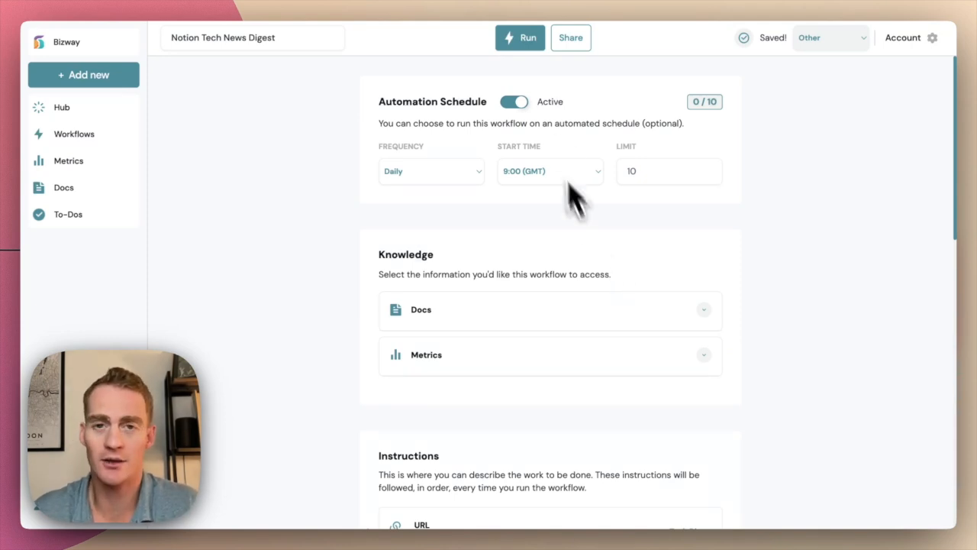
pyautogui.click(527, 38)
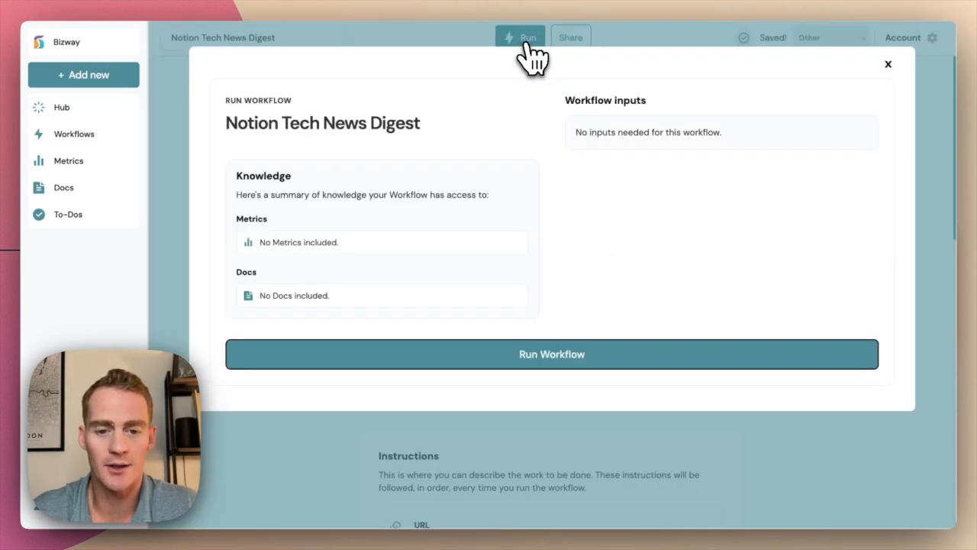
pyautogui.click(604, 359)
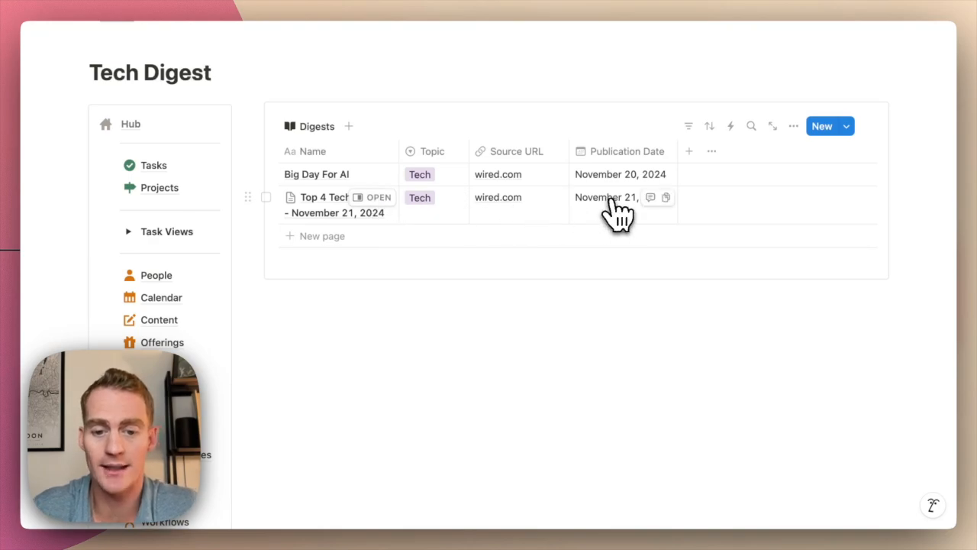
# Preview the 'Top 4 Tech Stories - November 21, 2024' row and scroll through its four stories
pyautogui.click(376, 198)
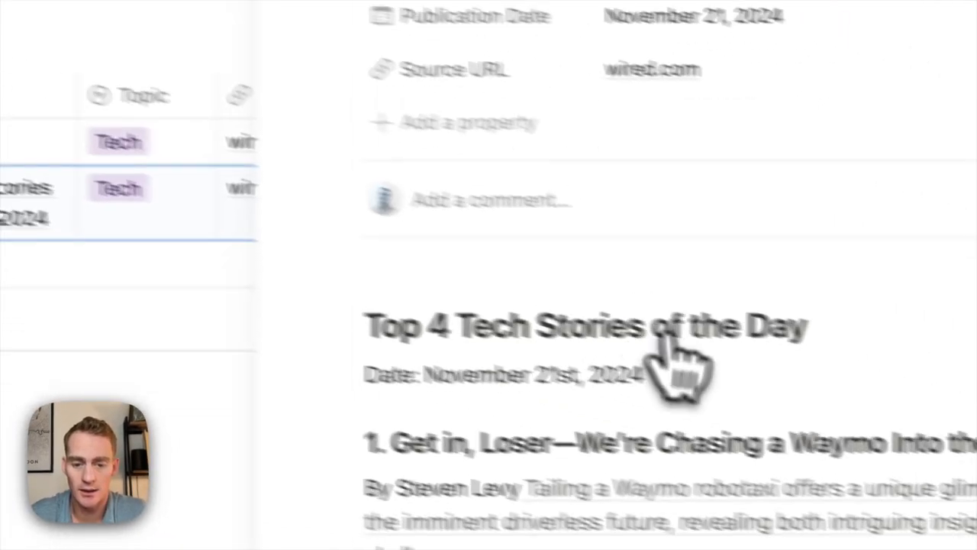
pyautogui.scroll(-3, 665, 342)
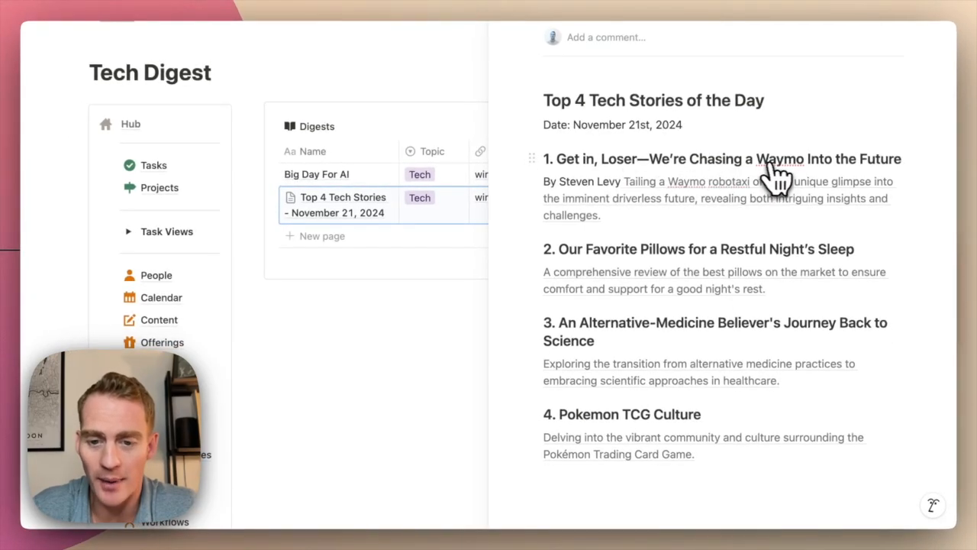
pyautogui.scroll(-1, 787, 183)
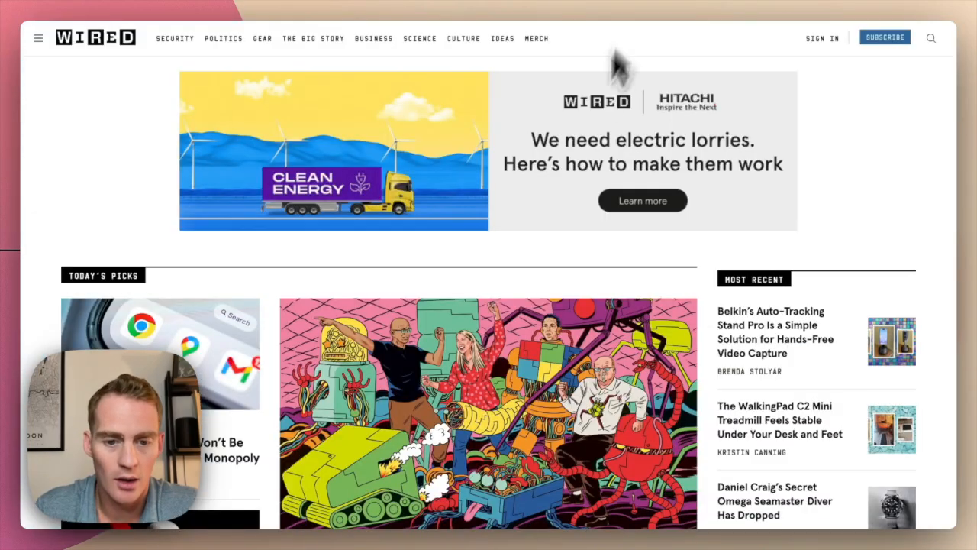
pyautogui.scroll(-8, 563, 207)
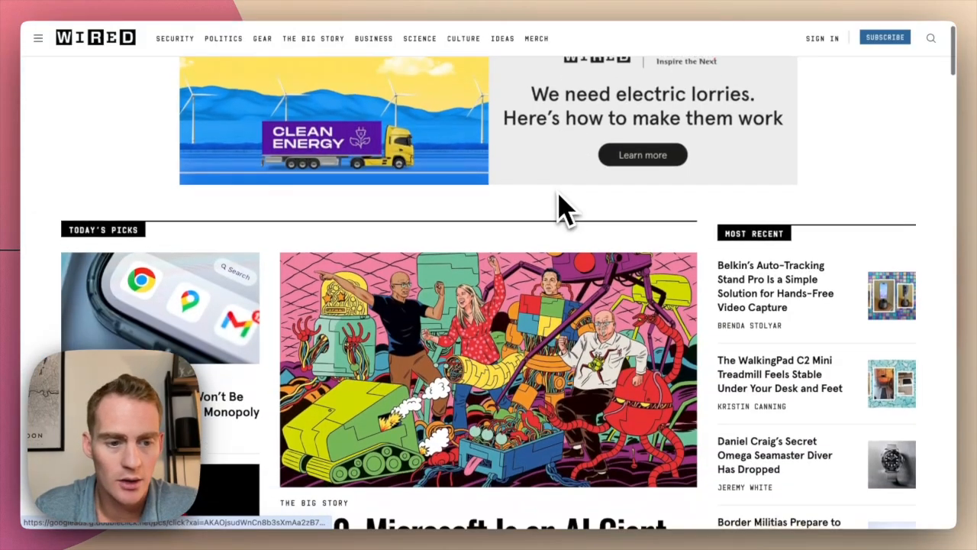
pyautogui.scroll(-10, 562, 207)
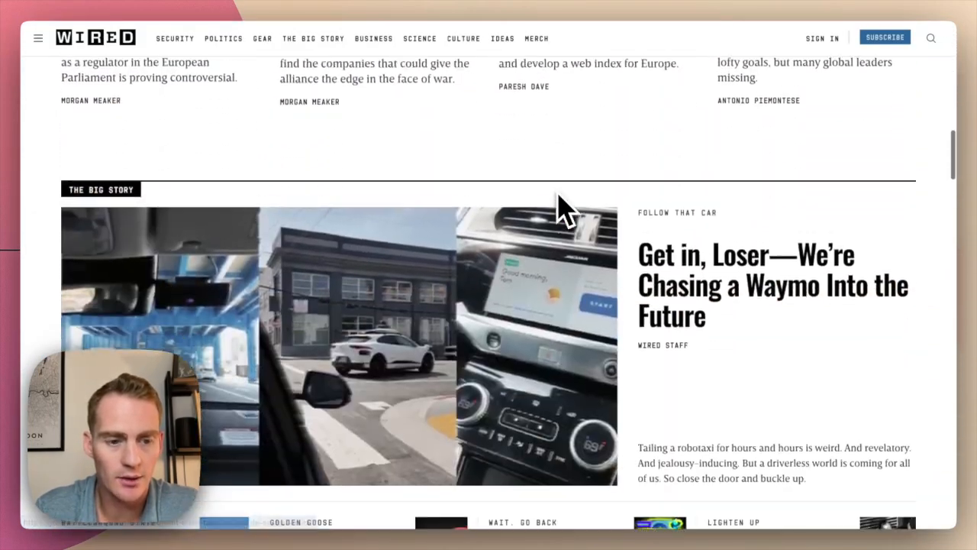
pyautogui.scroll(3, 563, 207)
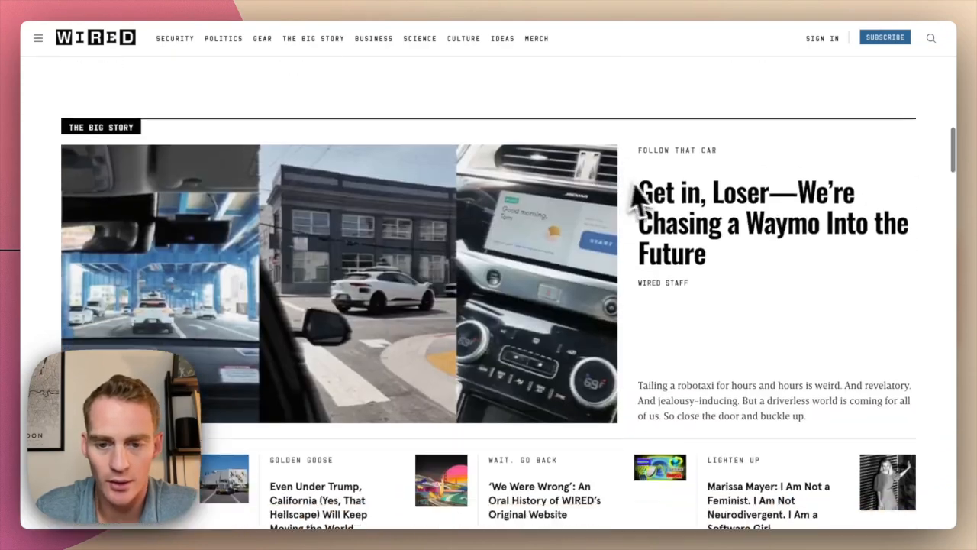
pyautogui.scroll(-2, 744, 197)
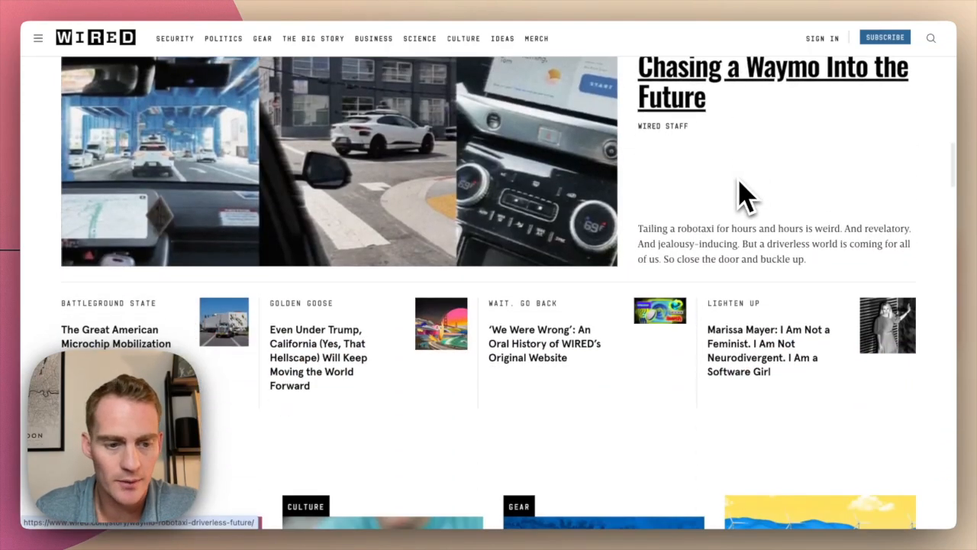
pyautogui.scroll(-8, 744, 197)
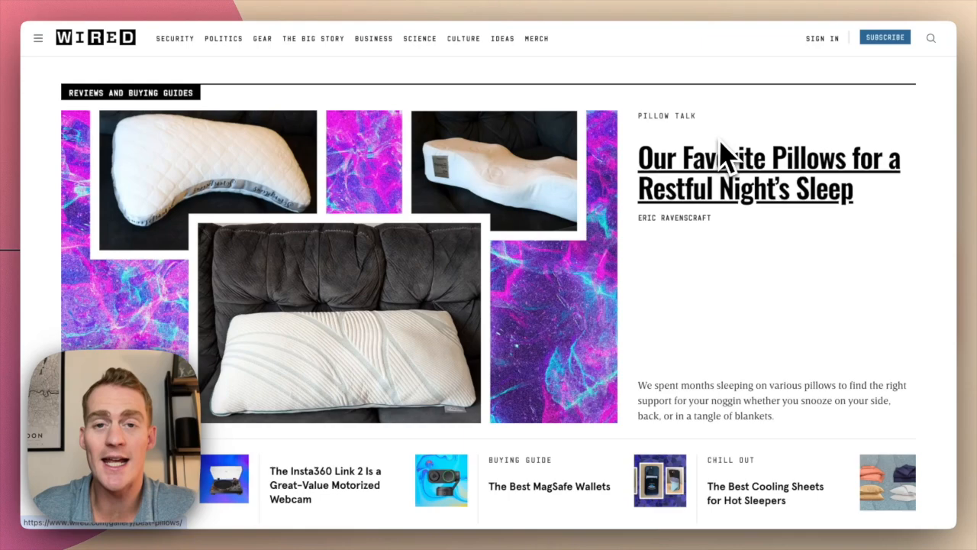
pyautogui.scroll(-5, 720, 159)
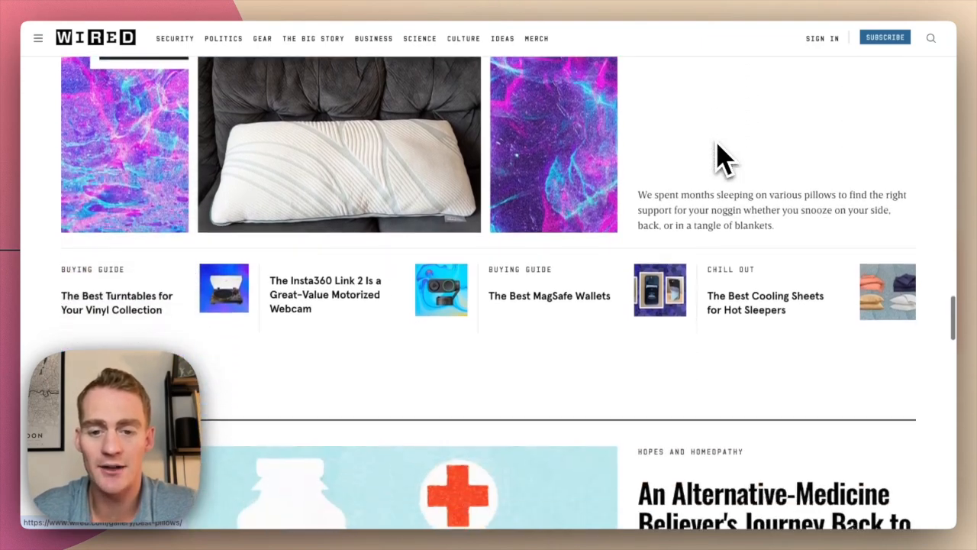
pyautogui.scroll(-3, 720, 158)
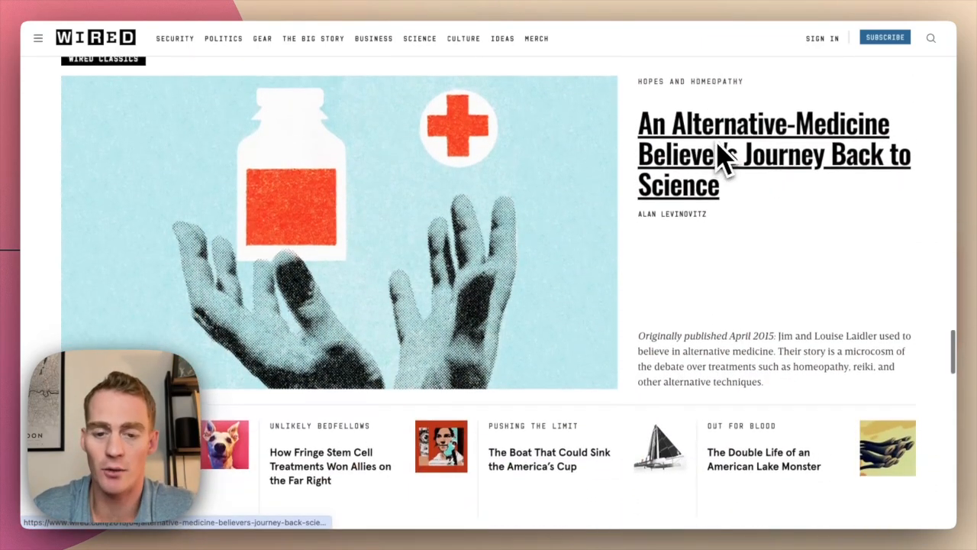
pyautogui.scroll(9, 720, 158)
pyautogui.scroll(10, 720, 158)
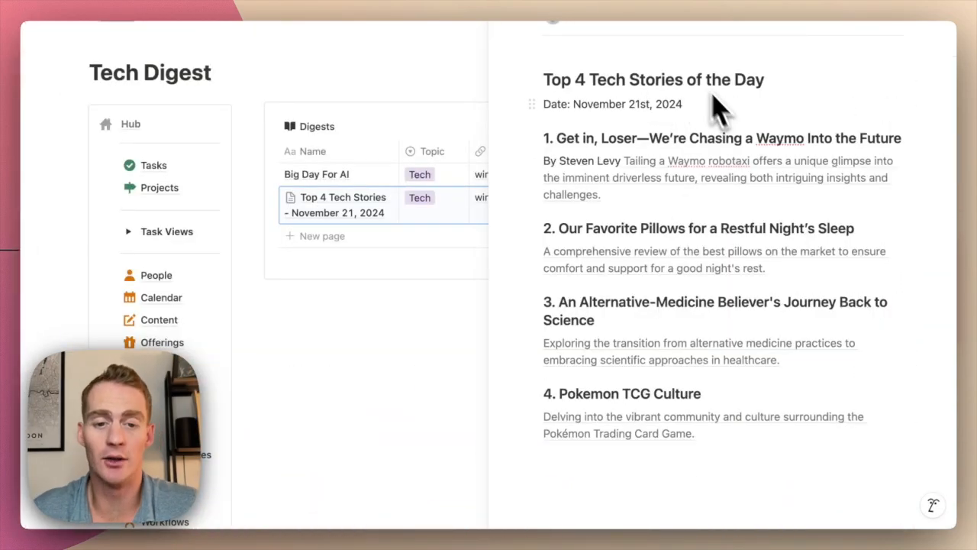
pyautogui.press('Escape')
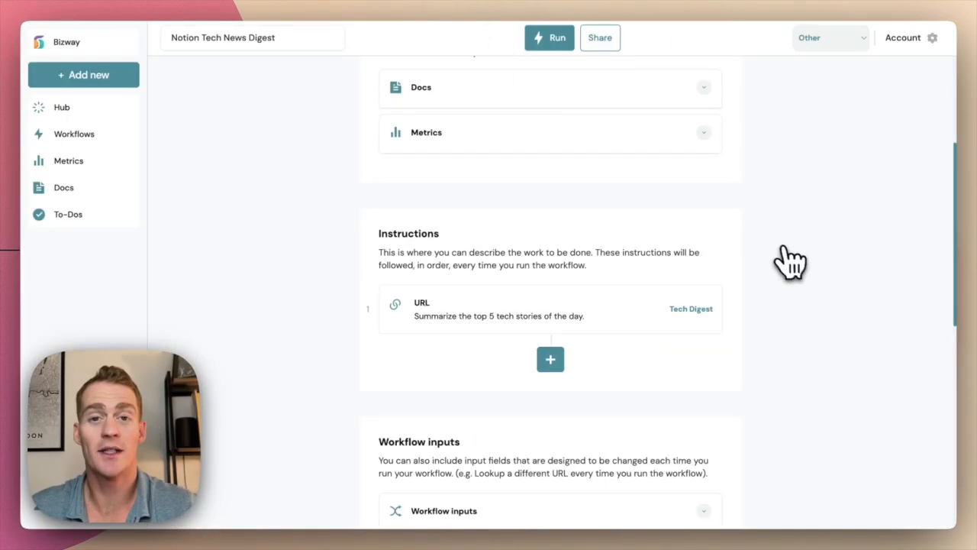
pyautogui.scroll(5, 790, 263)
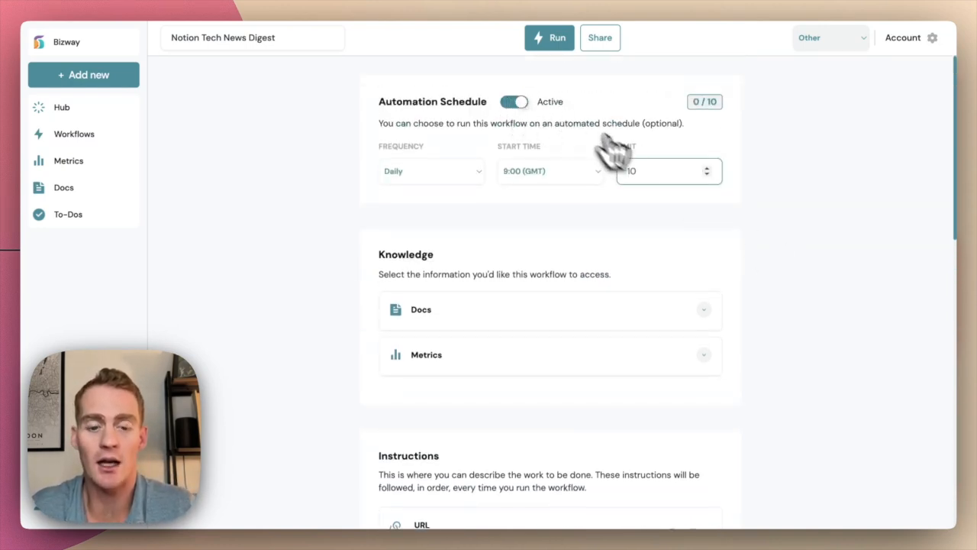
pyautogui.scroll(-6, 691, 260)
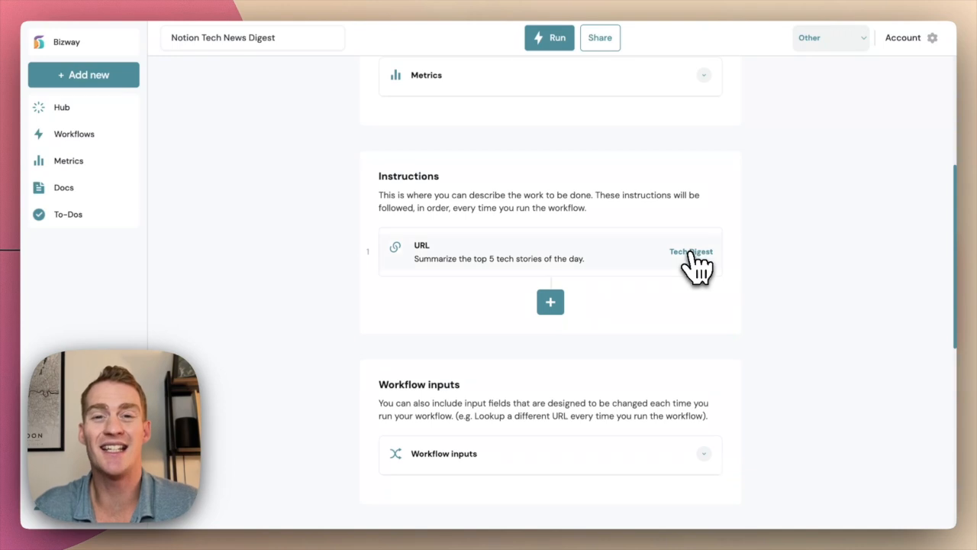
pyautogui.click(550, 302)
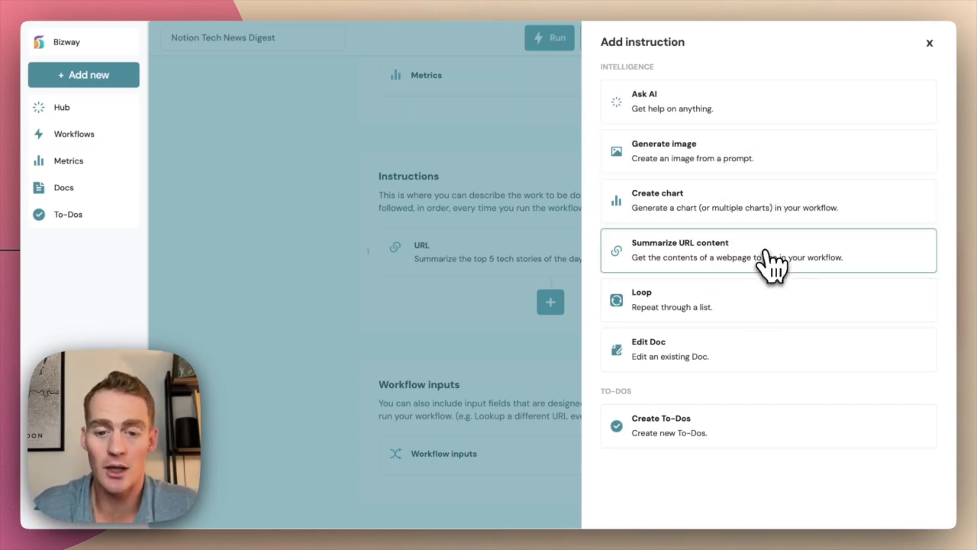
pyautogui.click(930, 43)
pyautogui.scroll(5, 736, 328)
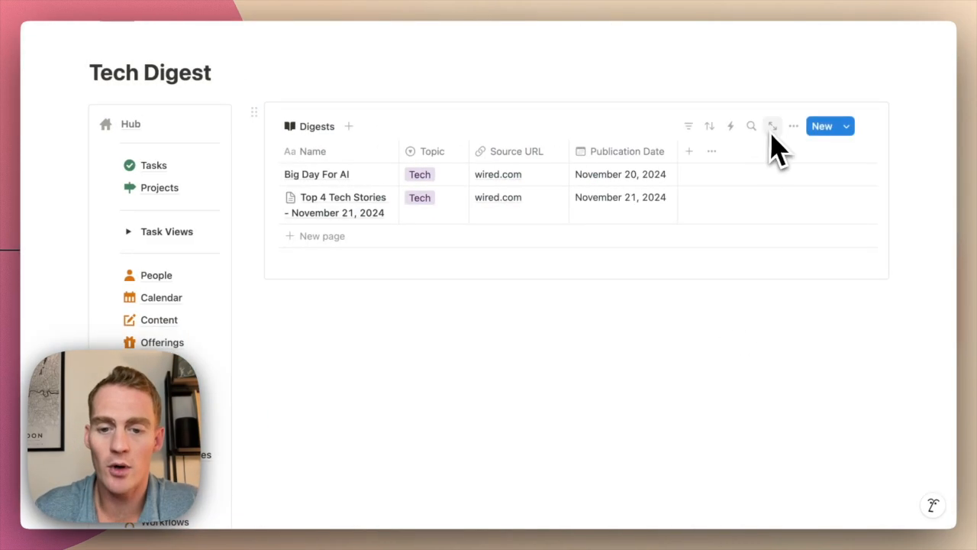
pyautogui.click(730, 127)
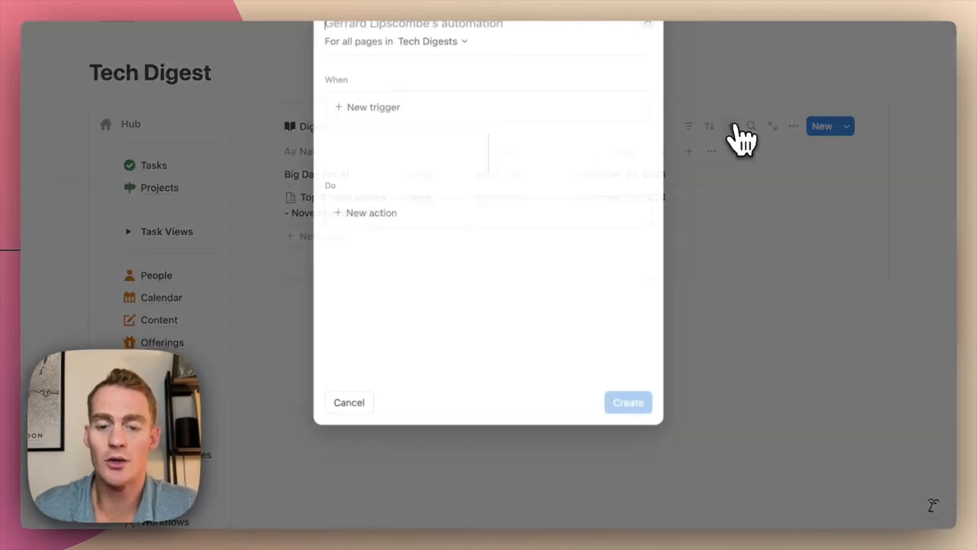
pyautogui.click(405, 111)
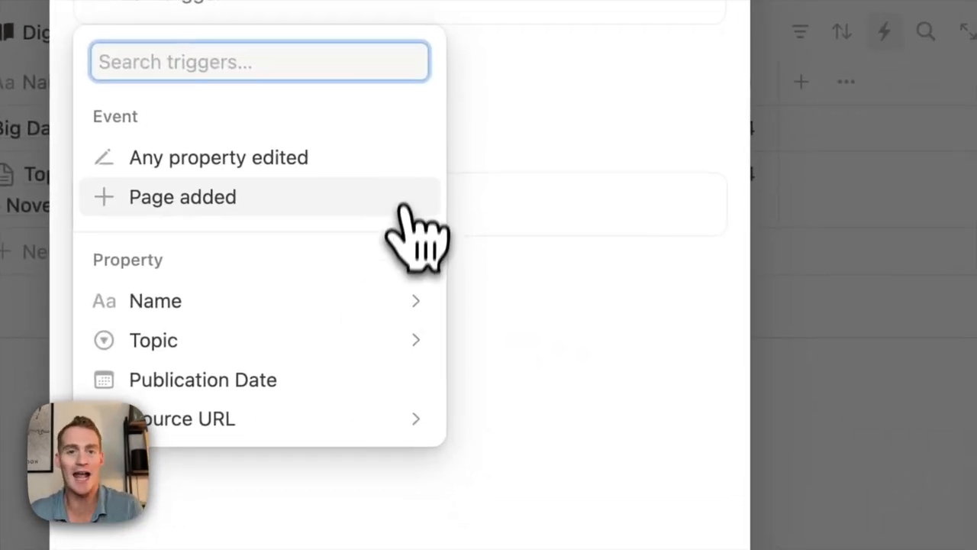
pyautogui.click(611, 349)
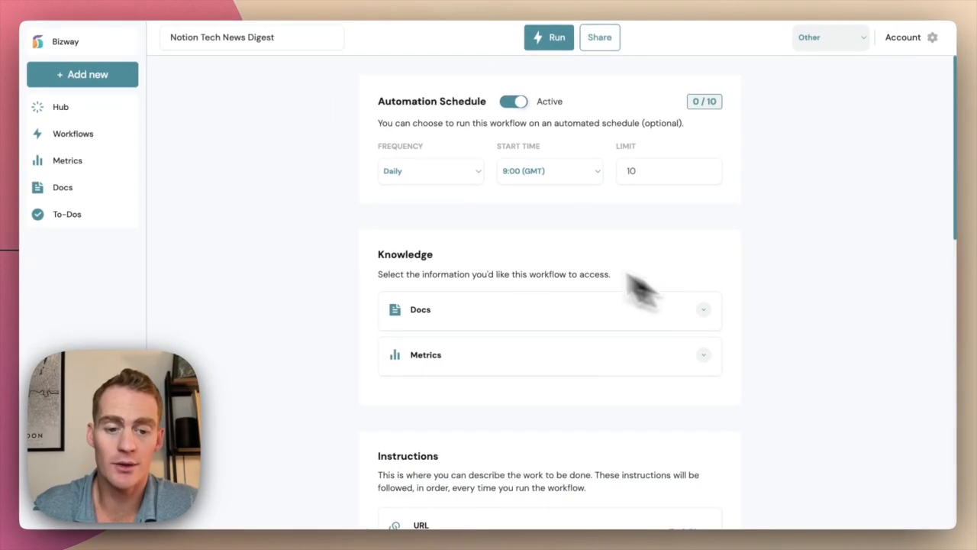
pyautogui.scroll(-2, 542, 295)
pyautogui.scroll(-3, 563, 297)
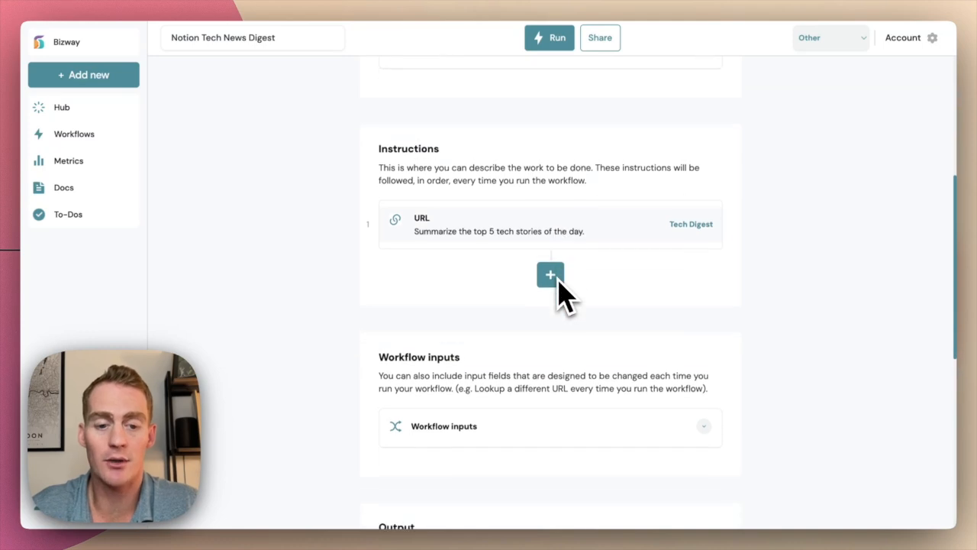